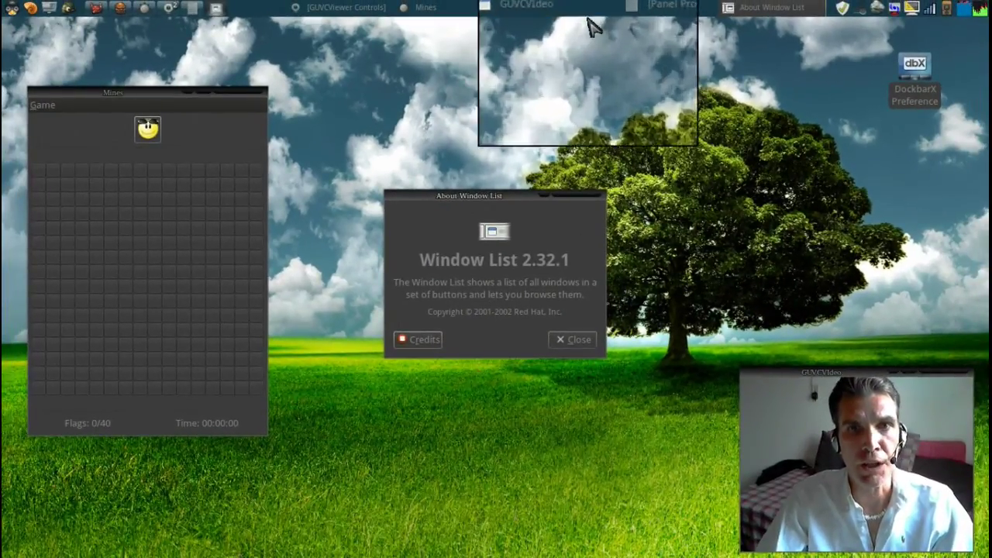
Step: Close the About Window List dialog
mouse_move(469, 9)
mouse_move(349, 11)
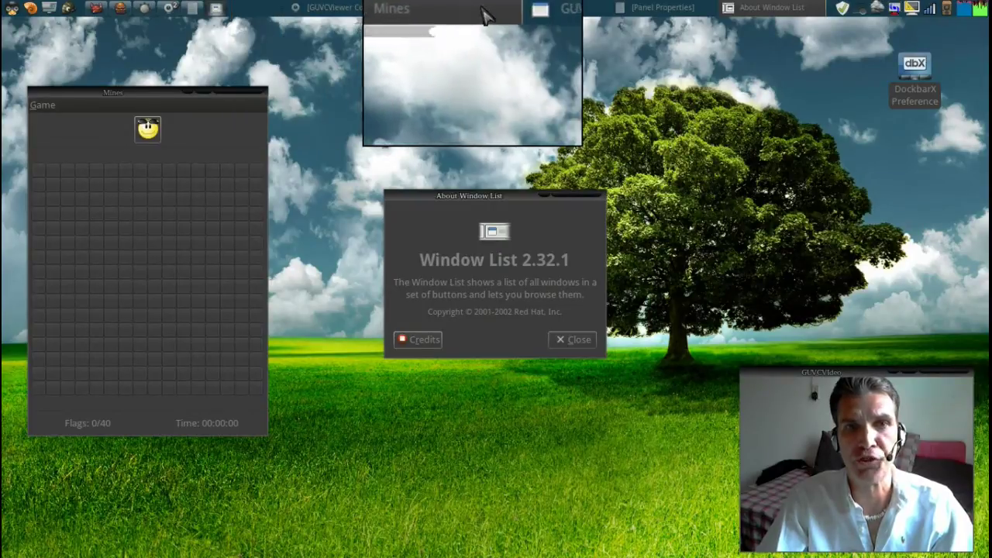
mouse_move(546, 16)
mouse_move(644, 9)
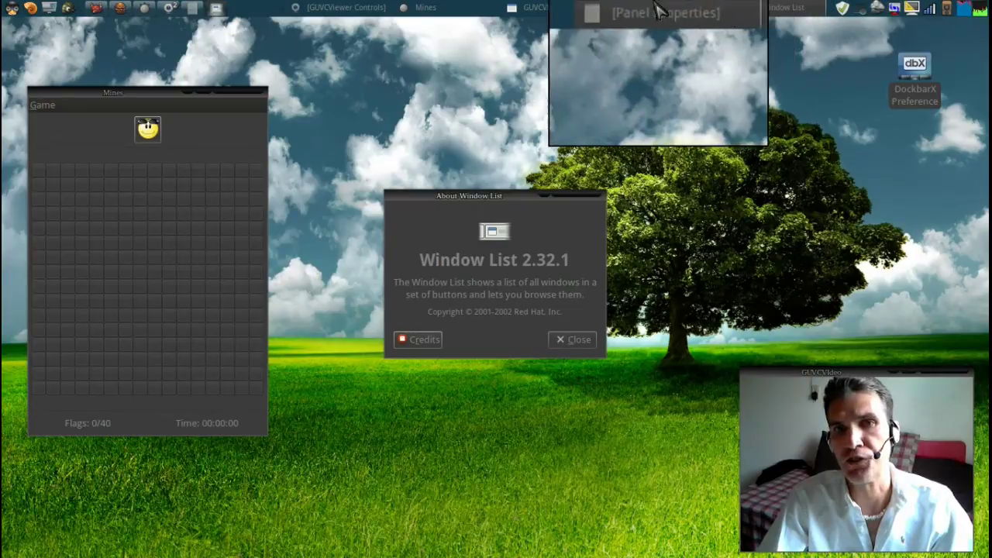
mouse_move(500, 10)
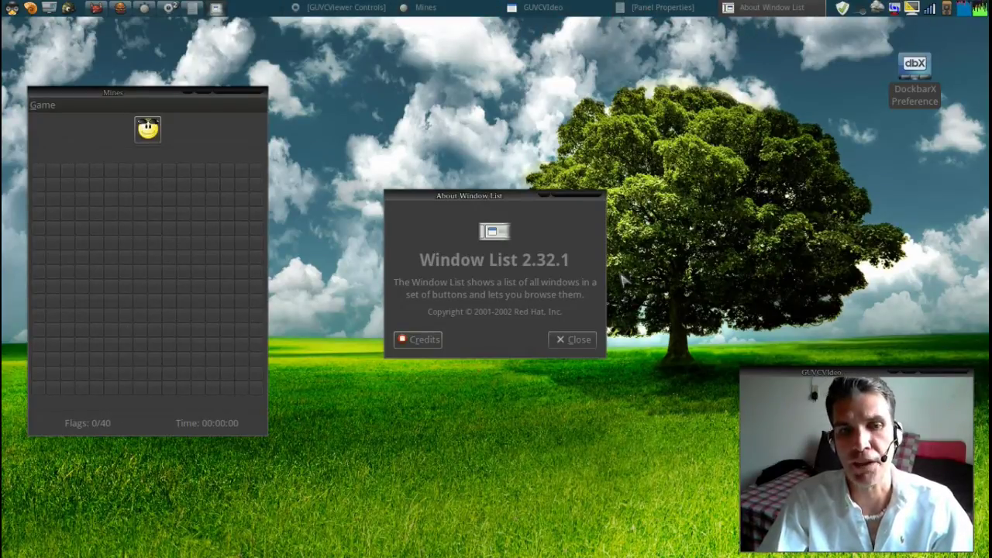
click(582, 341)
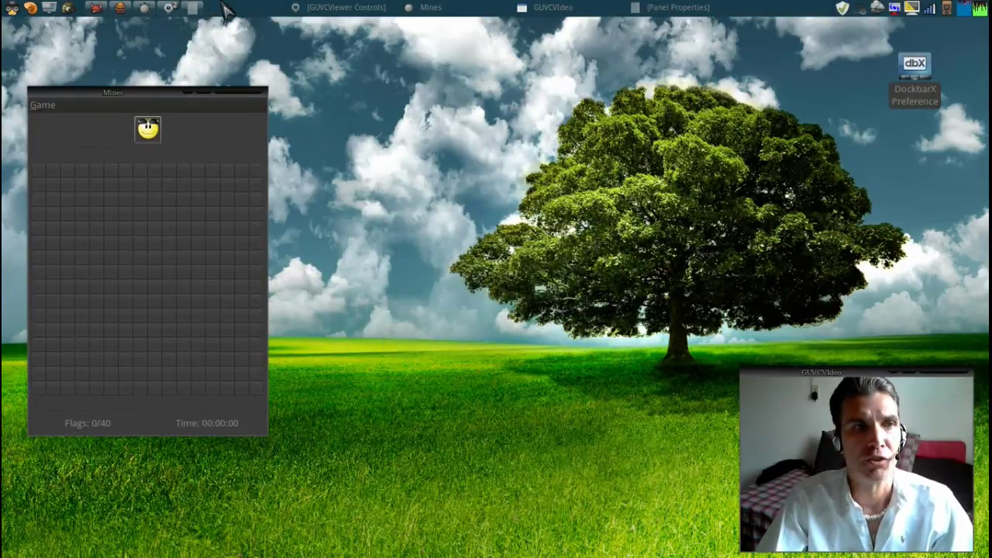
Step: Raise the Firefox window from the dock, then view all workspaces side by side
mouse_move(98, 7)
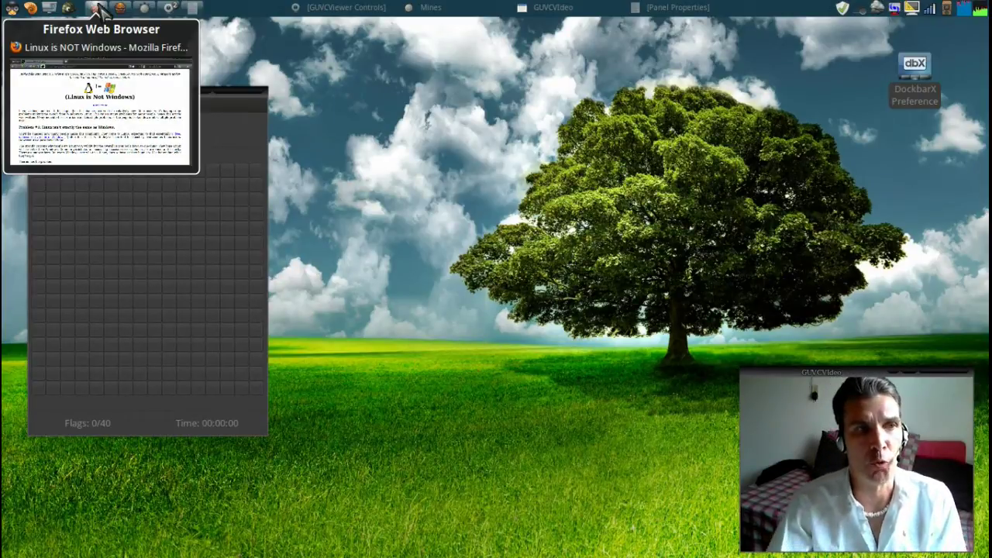
click(98, 6)
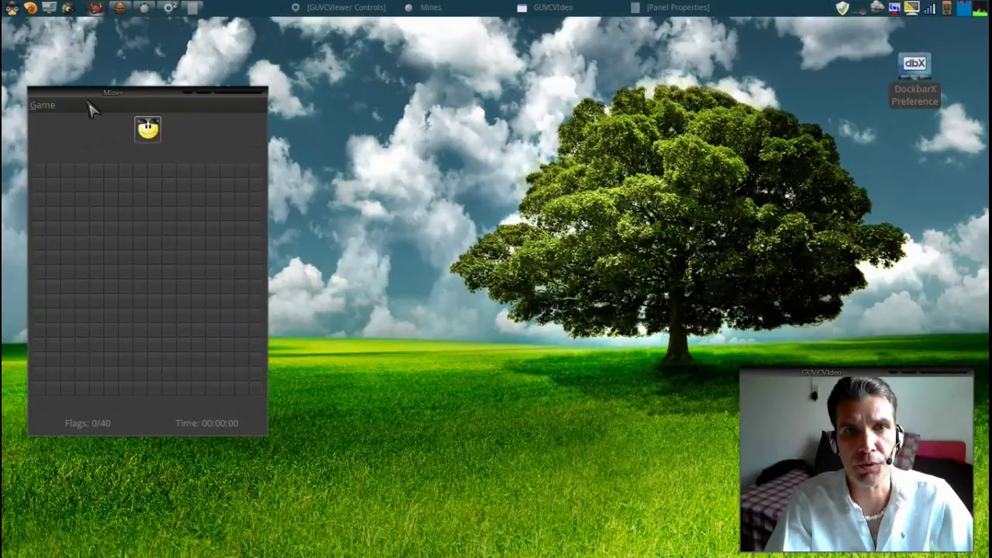
key(super+e)
key(super+e)
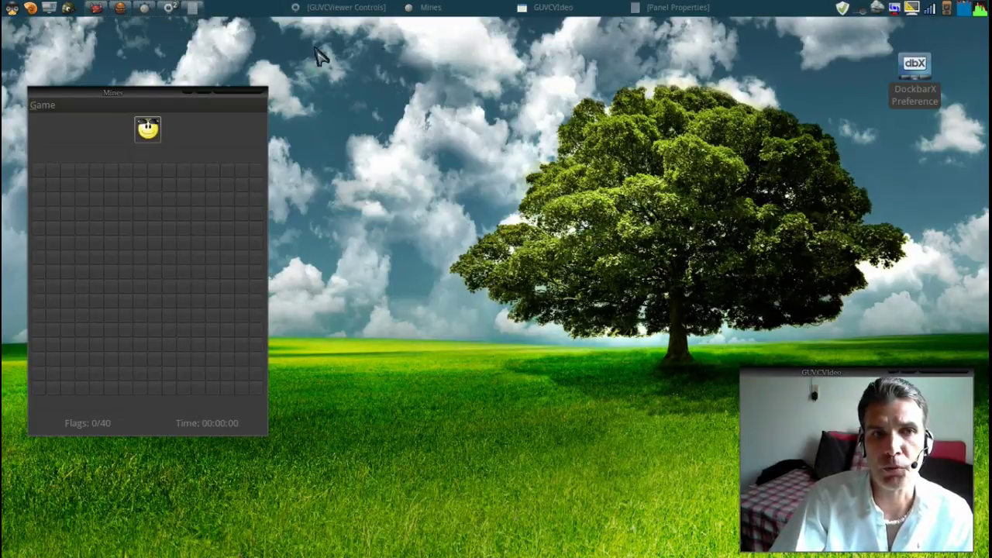
mouse_move(158, 5)
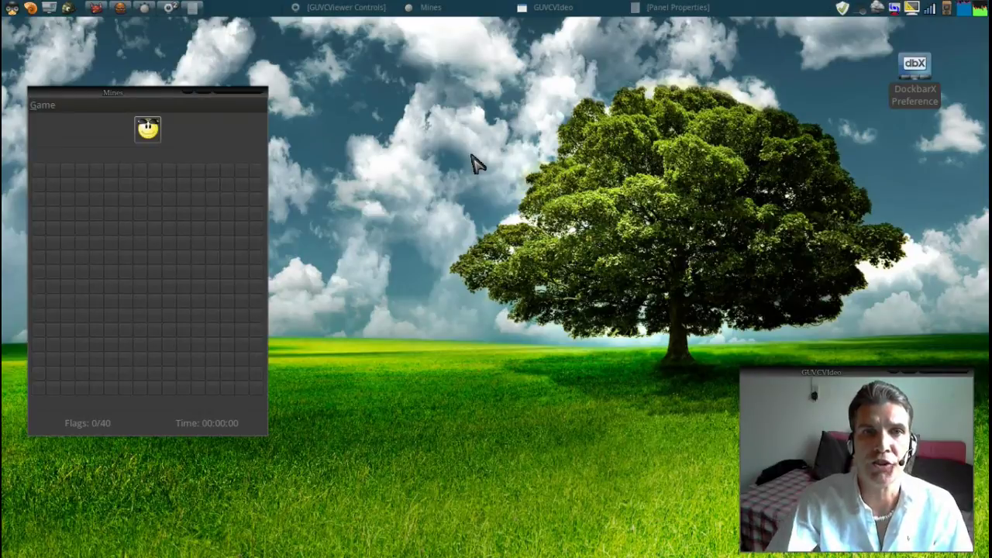
mouse_move(3, 4)
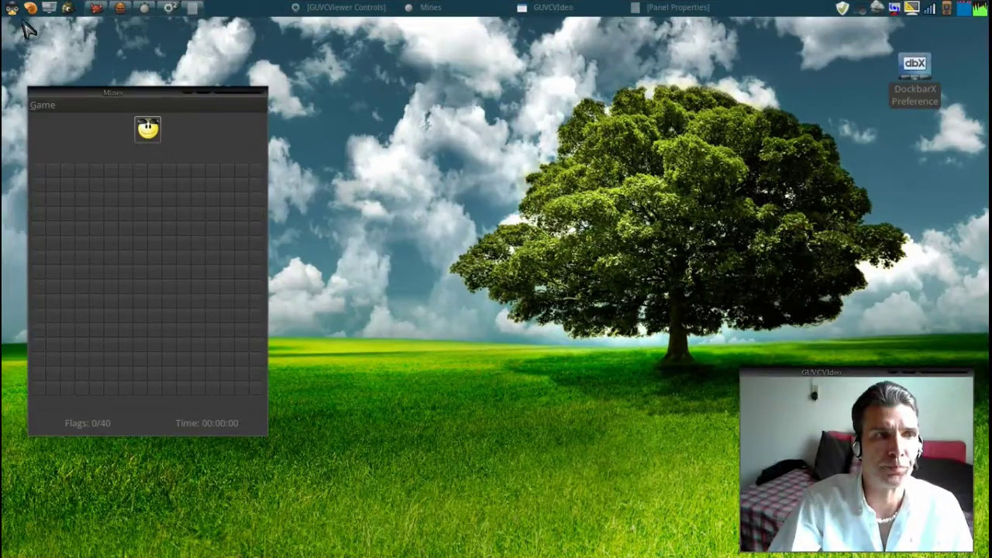
click(12, 10)
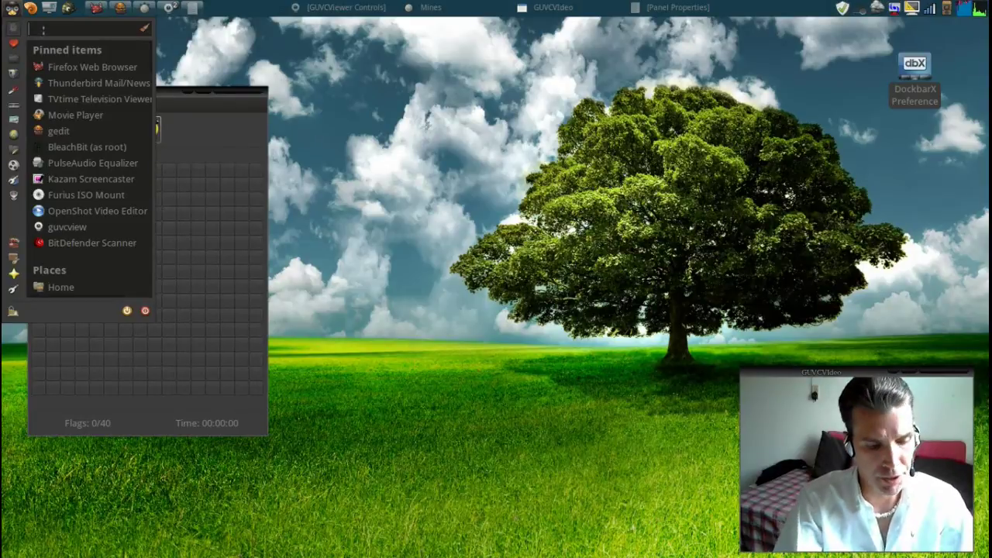
text(dockbar)
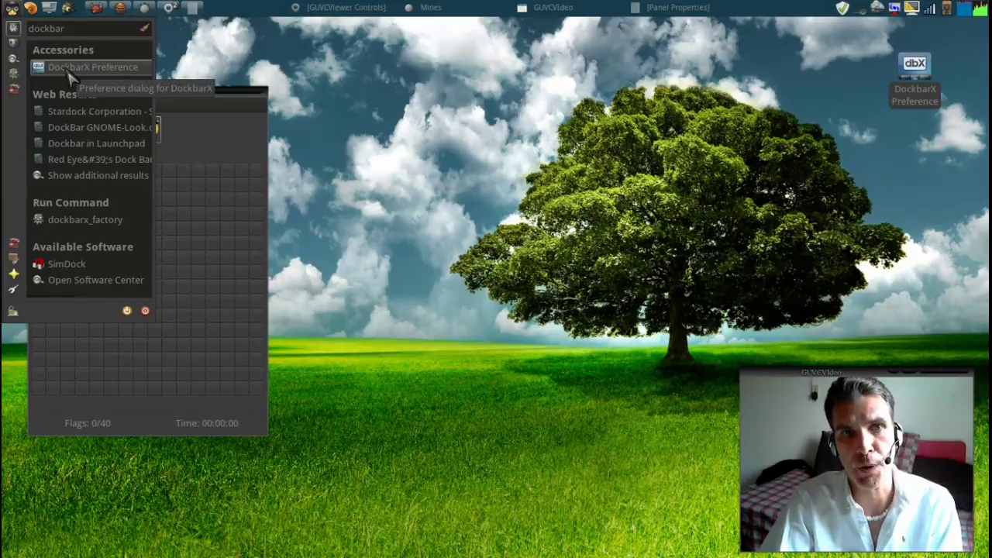
click(365, 104)
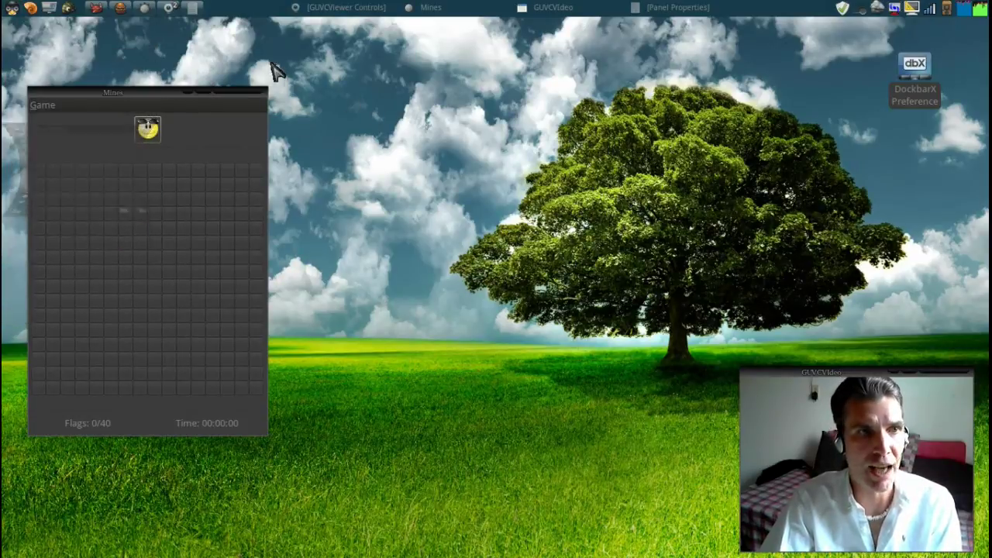
mouse_move(190, 14)
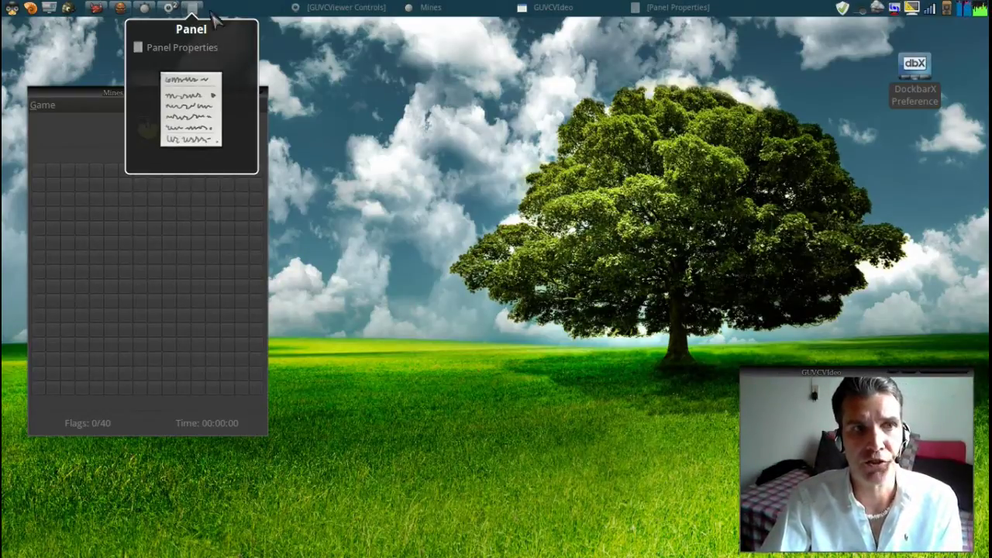
right_click(265, 16)
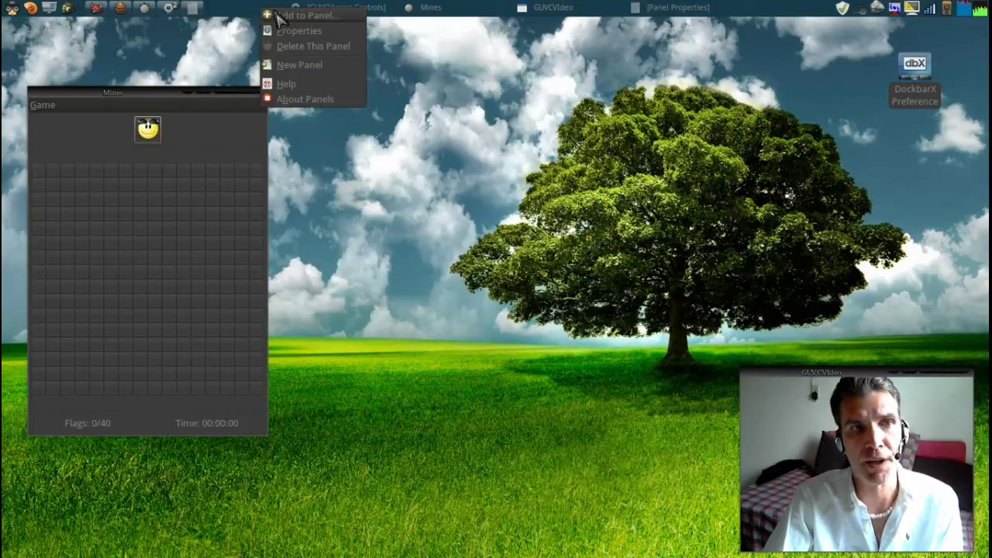
click(281, 19)
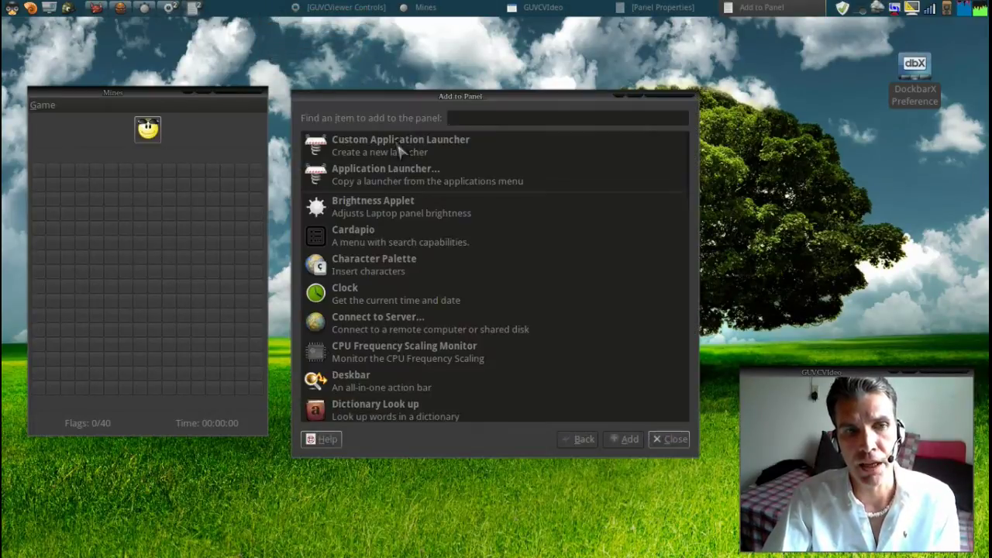
scroll(542, 302, down, 5)
scroll(543, 301, down, 10)
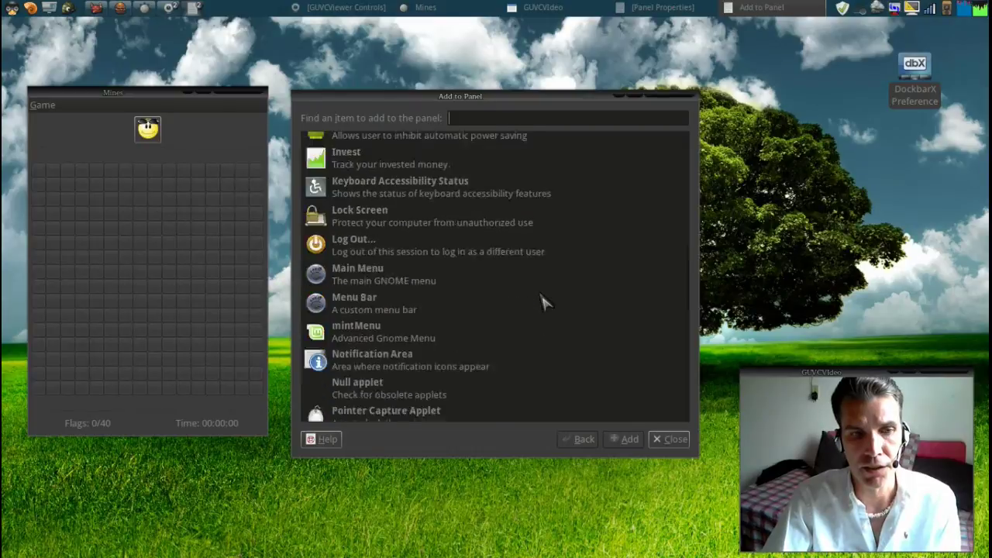
scroll(481, 295, down, 9)
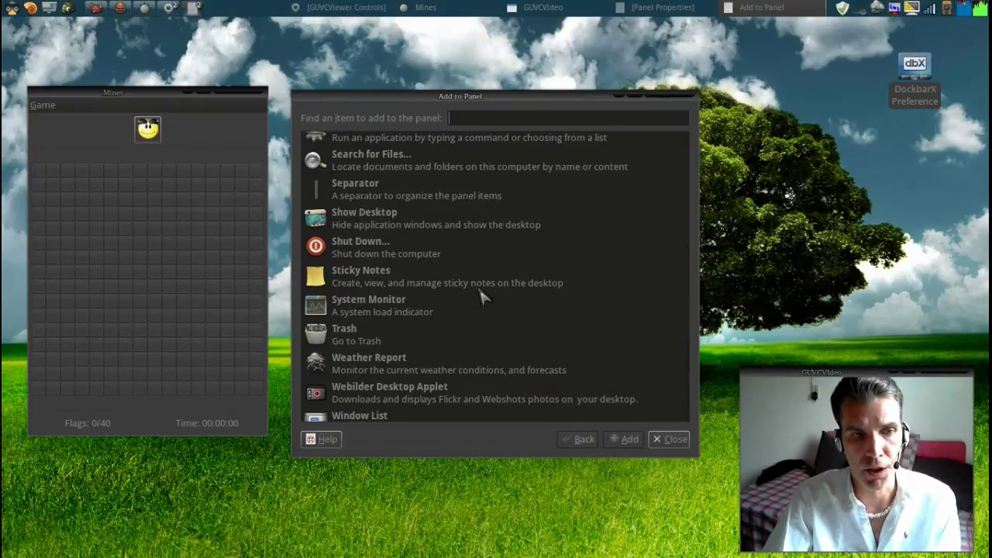
scroll(481, 294, up, 10)
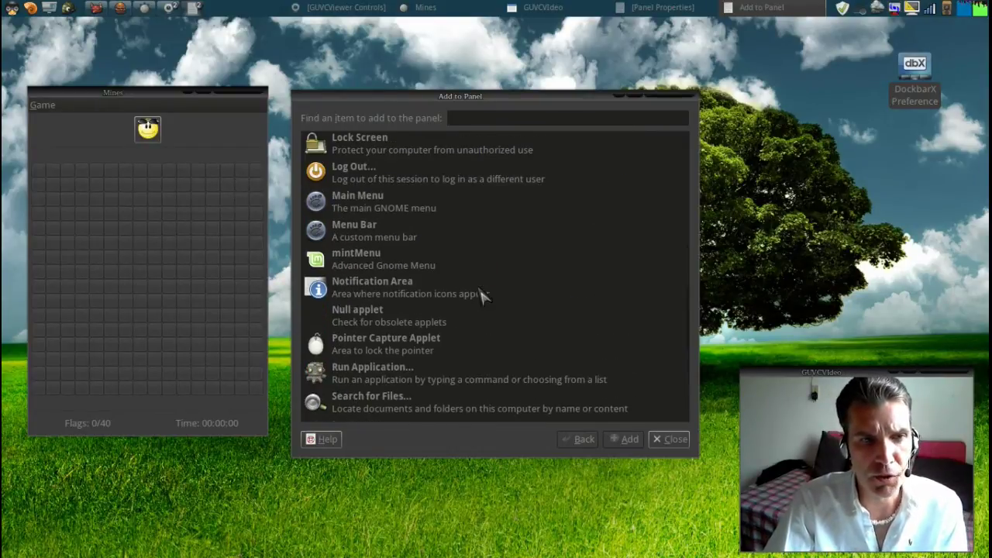
scroll(481, 295, up, 5)
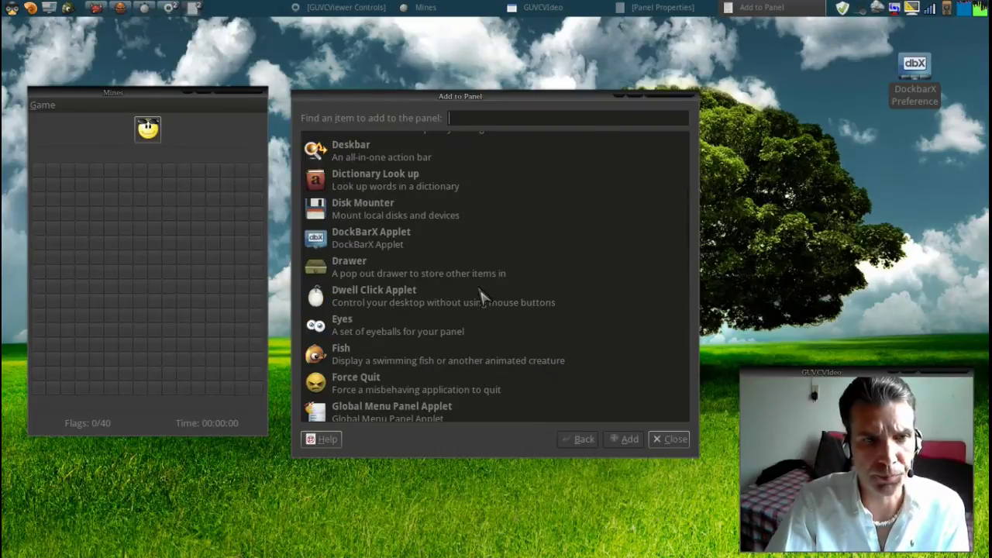
click(668, 442)
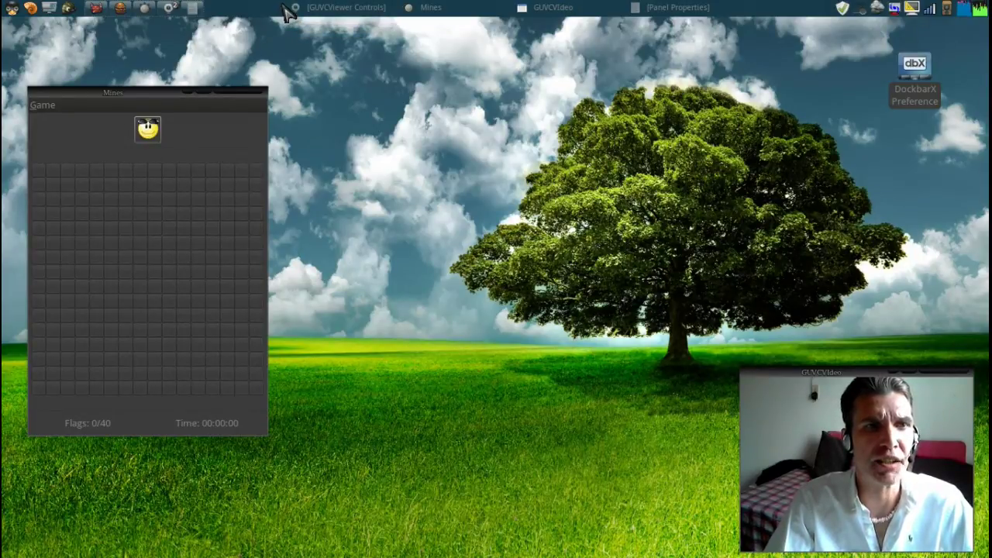
Step: Remove the old Window List applet from the top panel and launch DockbarX Preferences
mouse_move(287, 12)
mouse_down()
mouse_move(280, 6)
mouse_move(292, 62)
mouse_move(286, 17)
mouse_up()
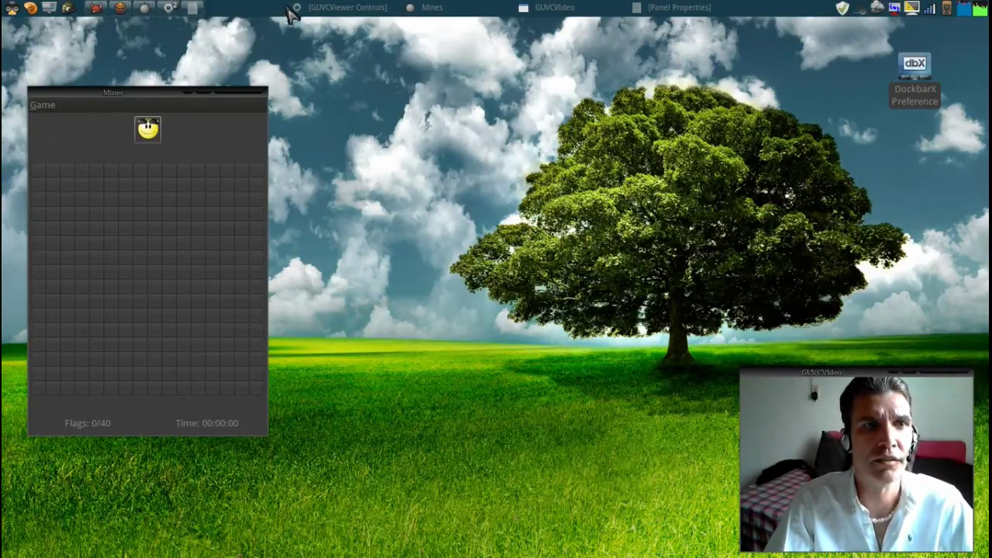
right_click(287, 6)
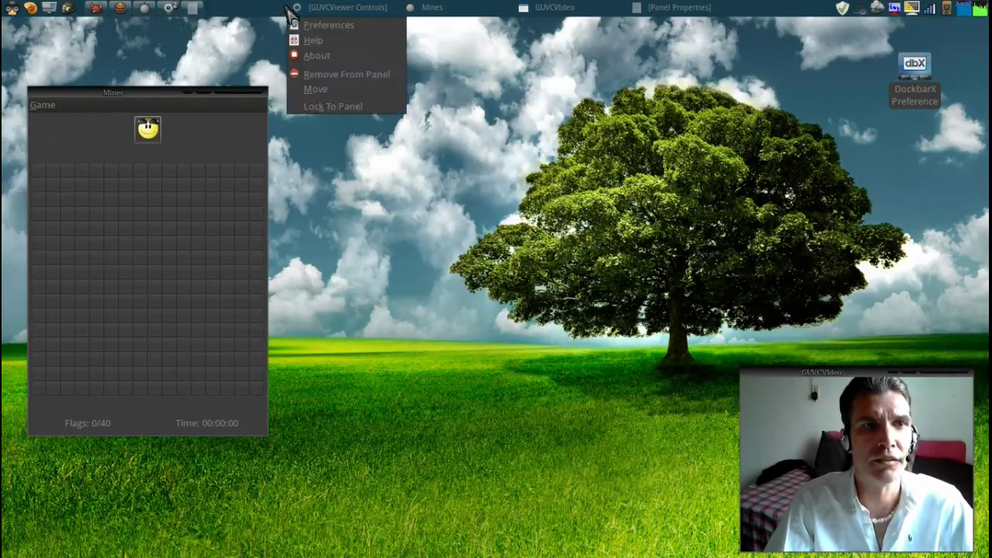
click(321, 74)
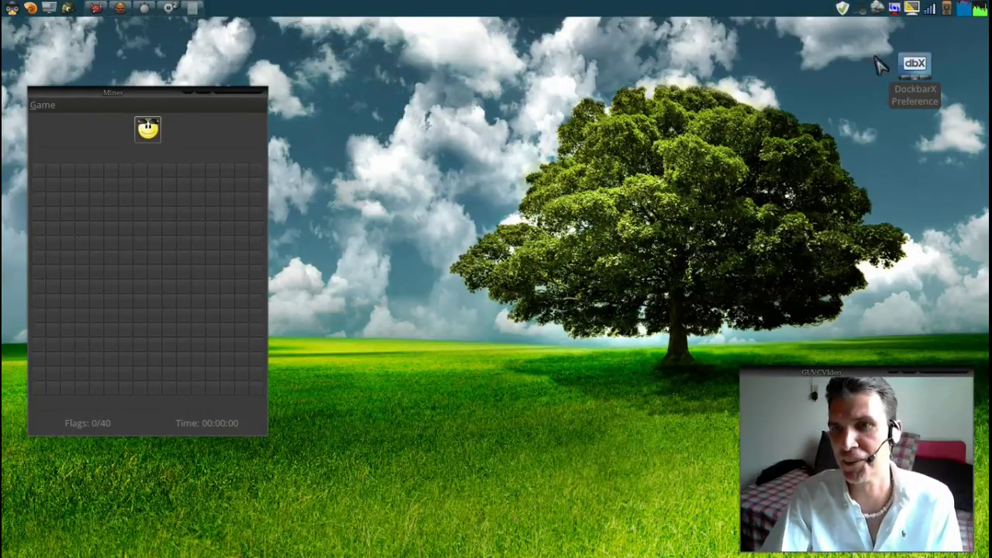
click(922, 71)
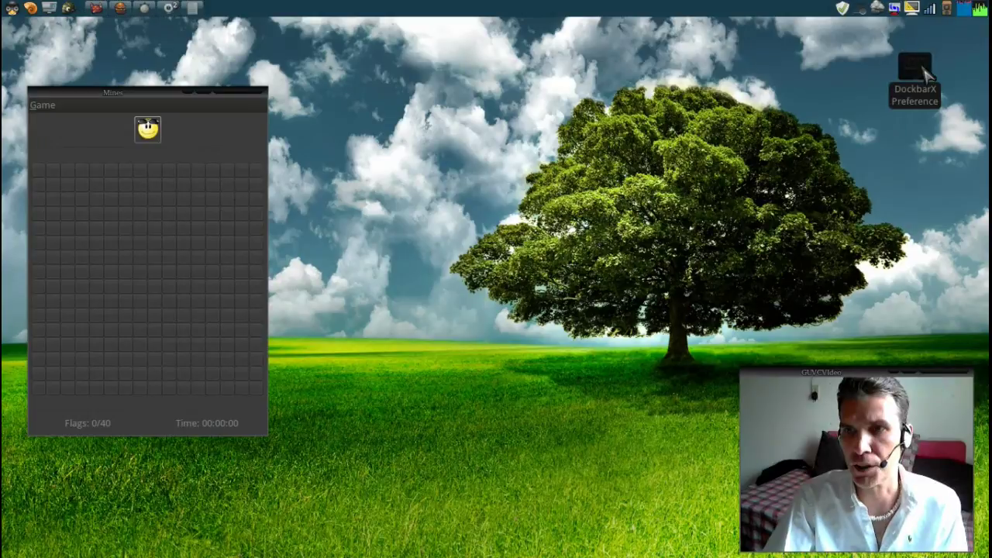
double_click(924, 69)
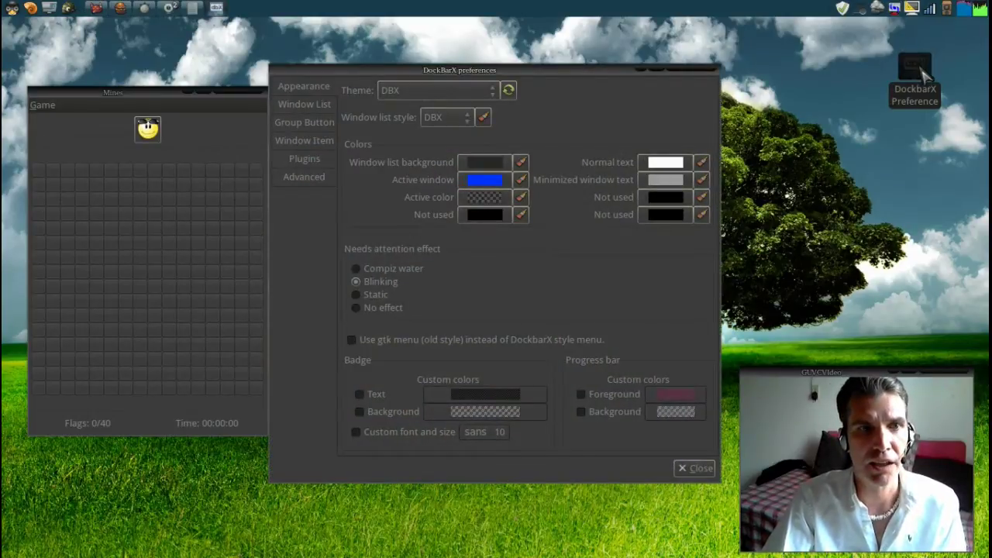
Step: Look through the theme list, keep DBX, and open the Active window colour chooser
click(484, 97)
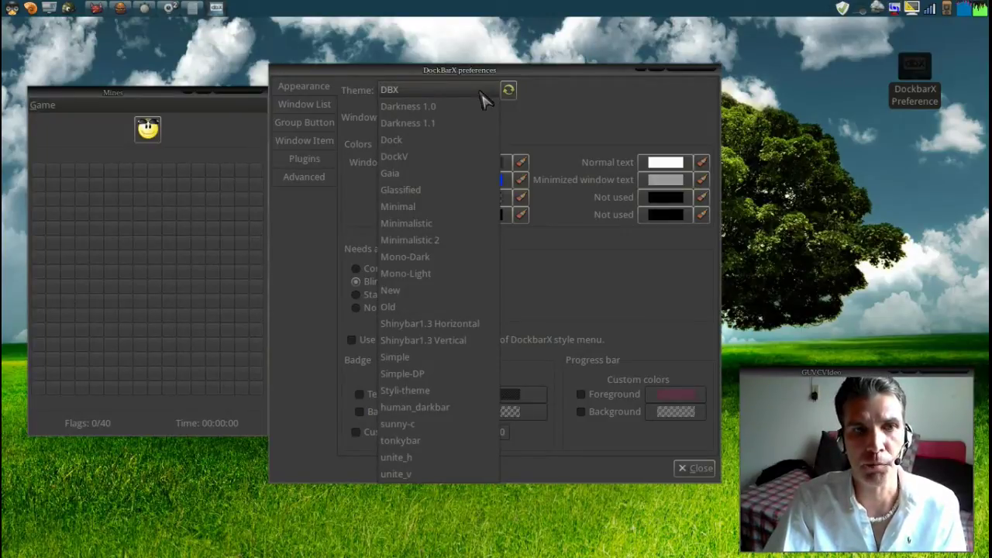
click(484, 97)
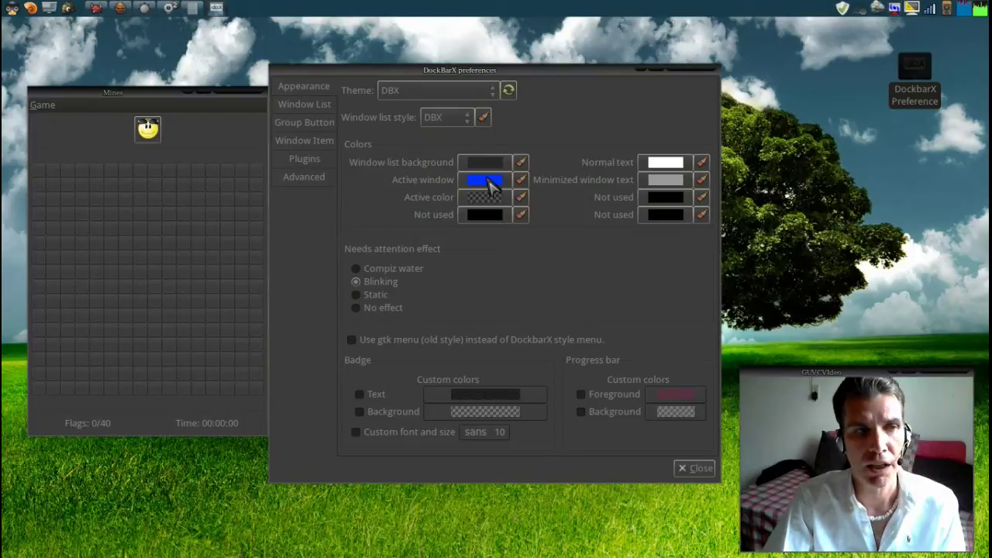
mouse_move(193, 12)
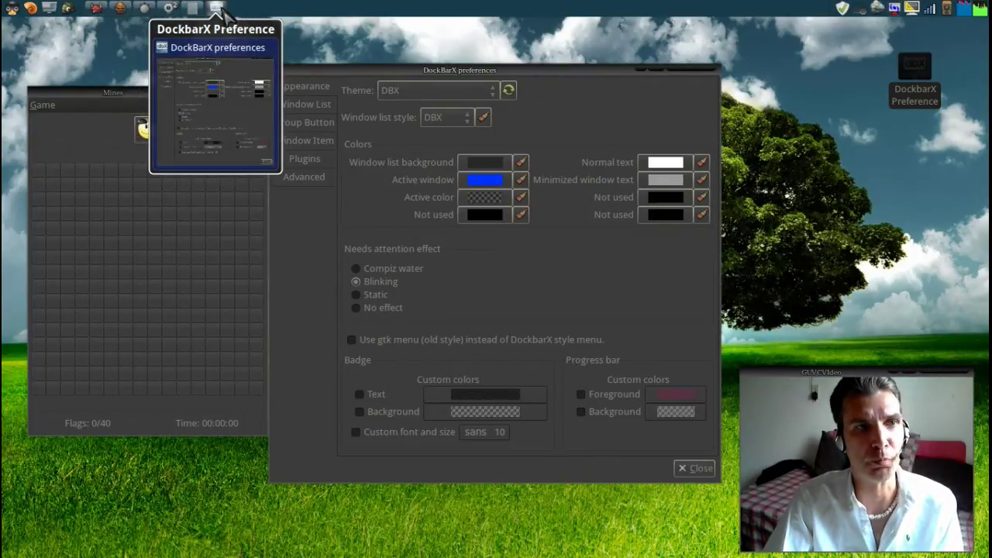
click(486, 185)
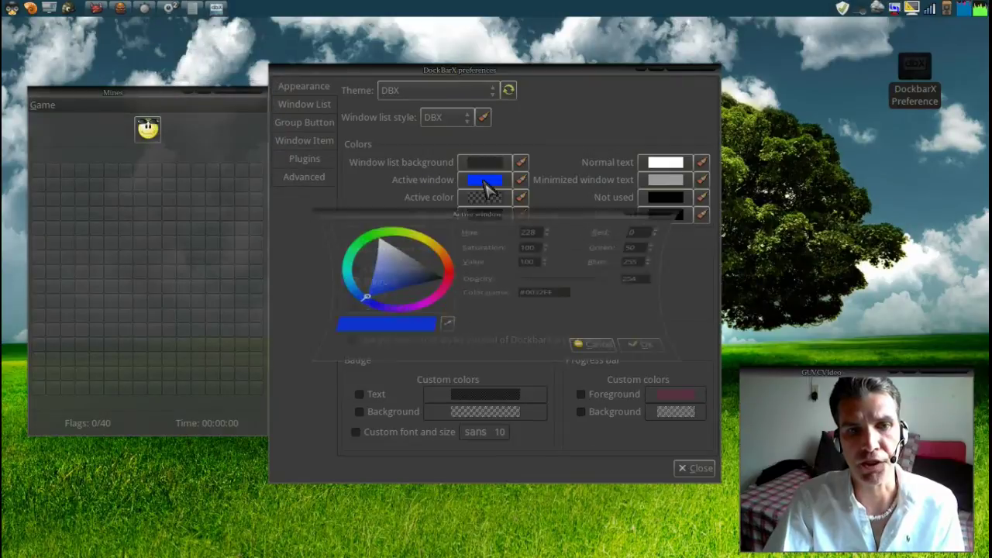
Step: Set the active window colour to orange
click(438, 286)
drag(438, 284, 442, 253)
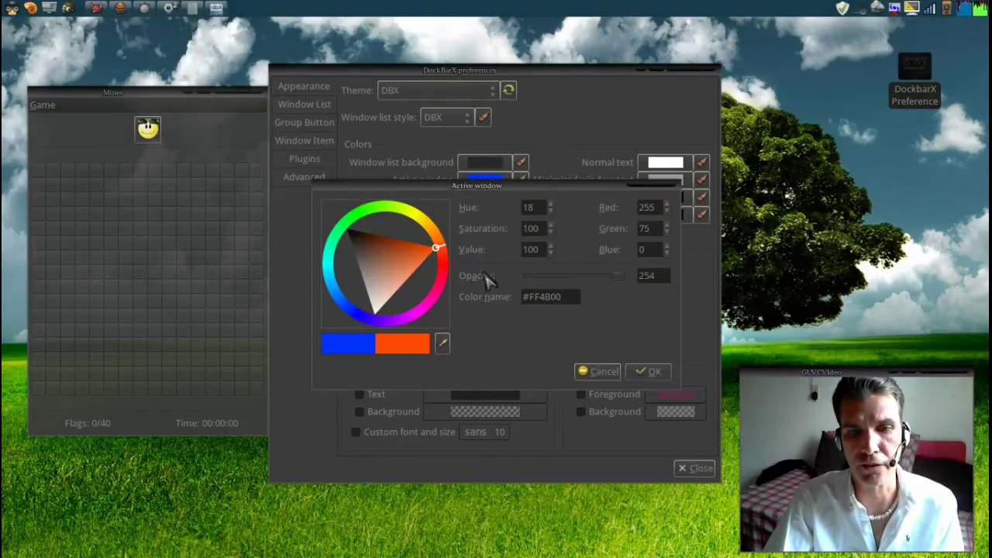
click(648, 371)
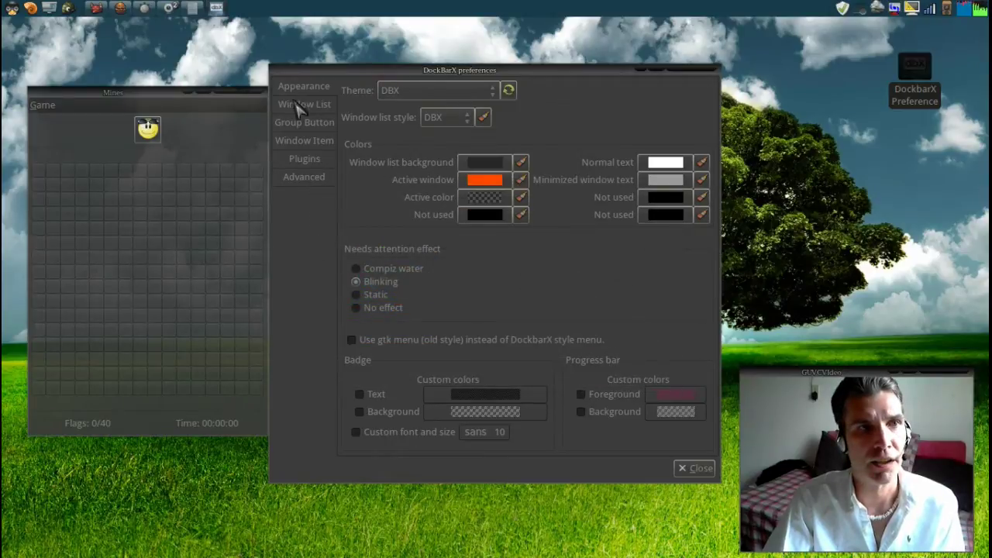
Step: Change the active window colour to a dark muted blue, #252E65
mouse_move(217, 10)
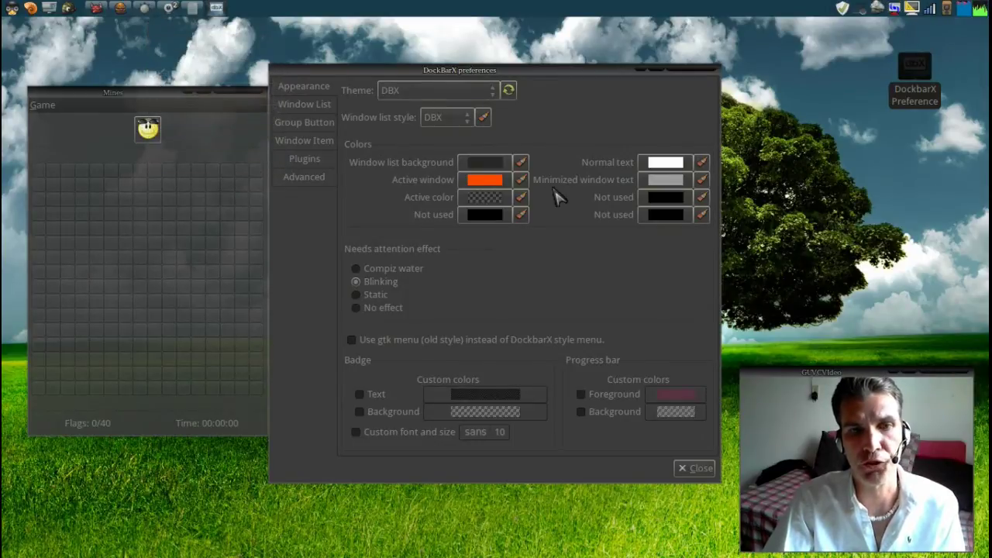
click(485, 182)
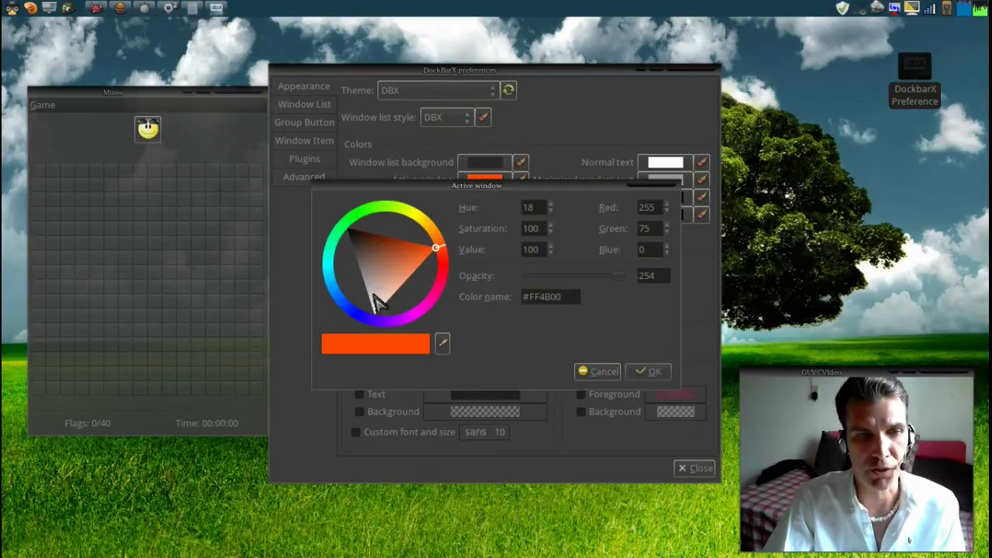
click(349, 310)
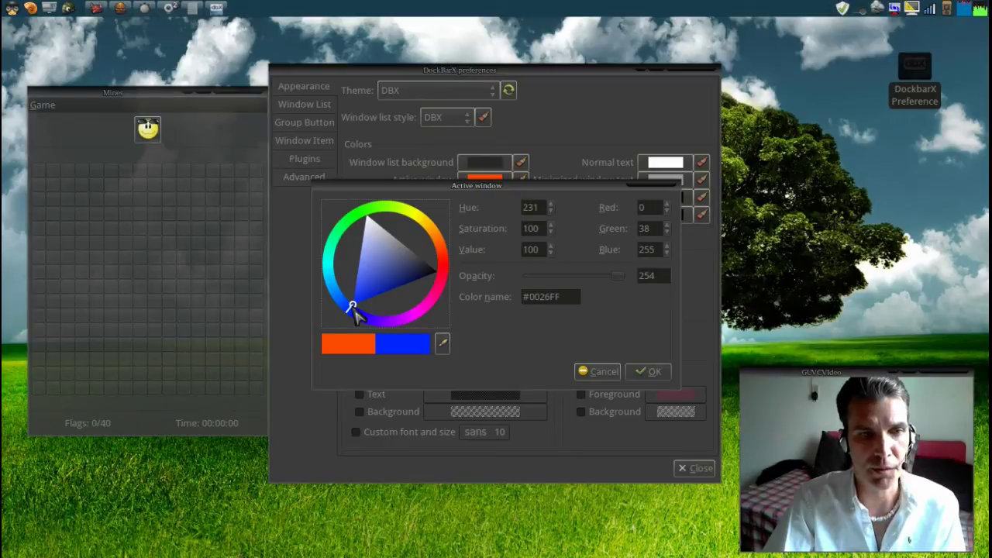
click(390, 286)
drag(395, 293, 406, 271)
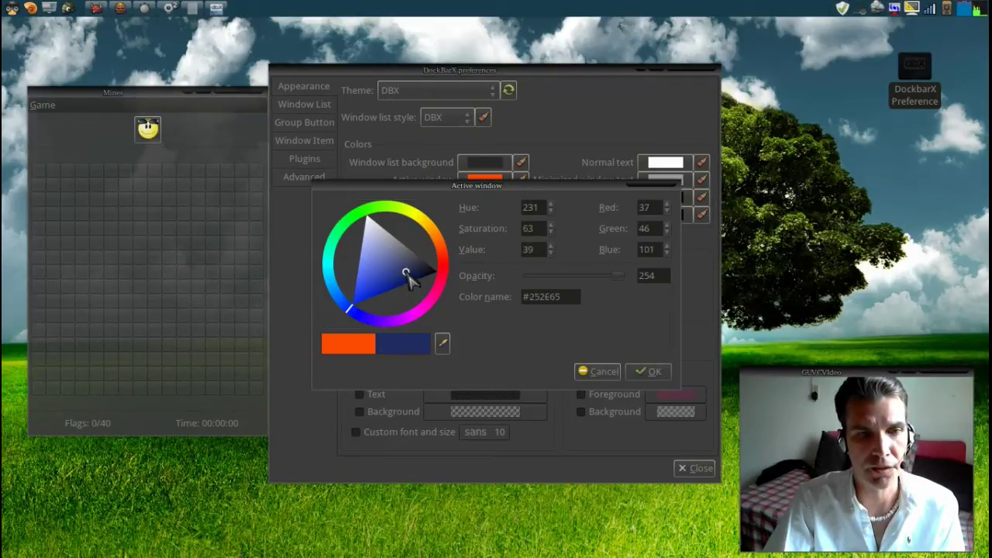
click(653, 372)
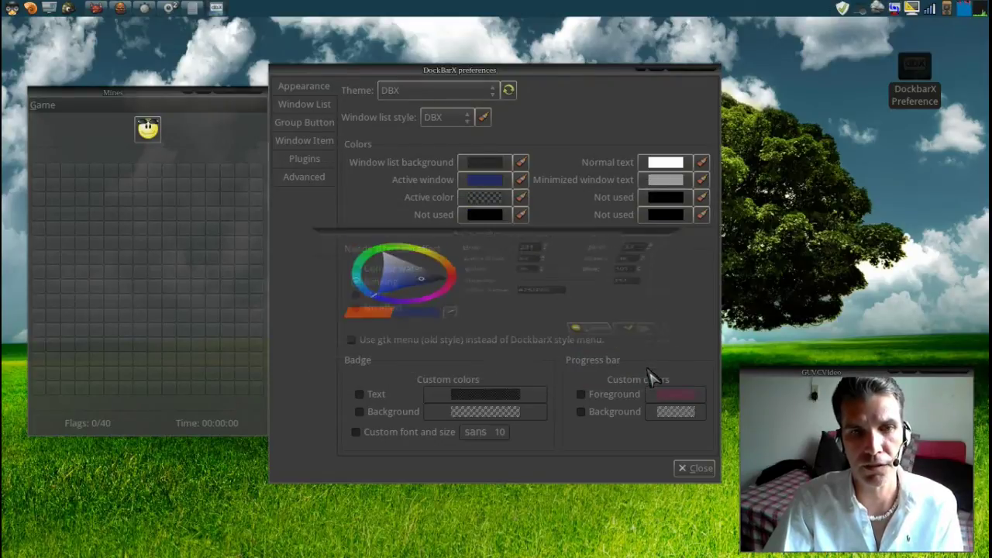
Step: Show the Window List page: center alignment, 250 delay, previews at size 150
click(287, 112)
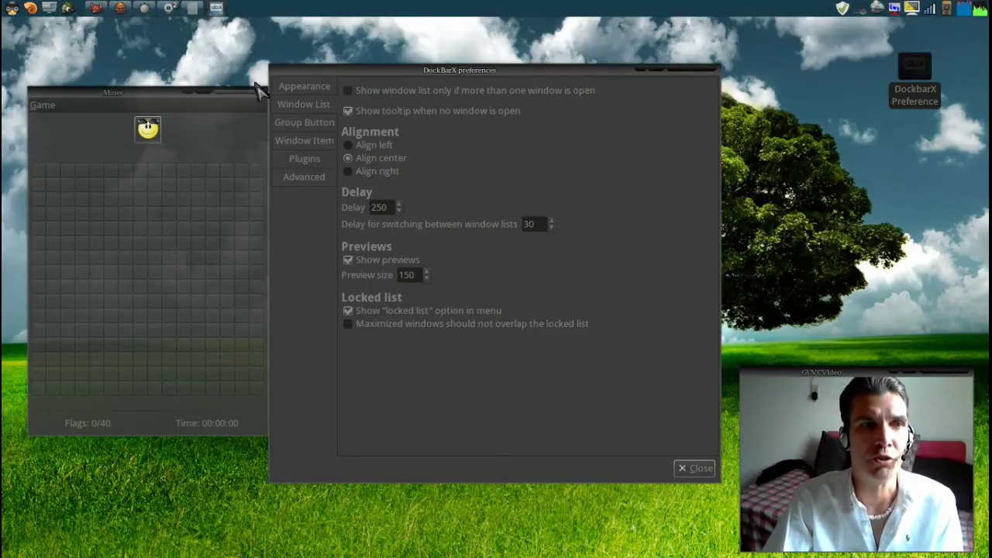
mouse_move(169, 12)
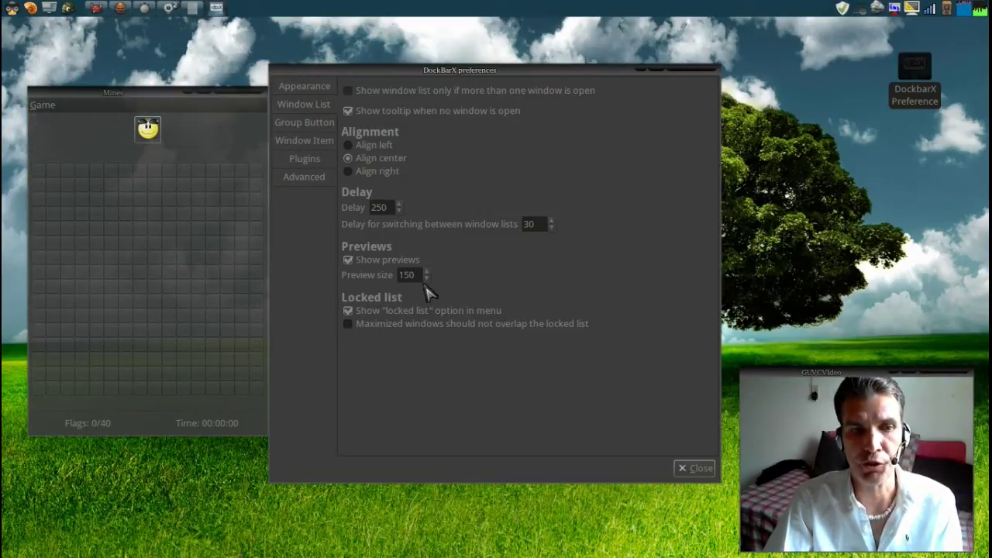
Step: Show the Group Button page: left button selects, middle button closes all windows
click(303, 127)
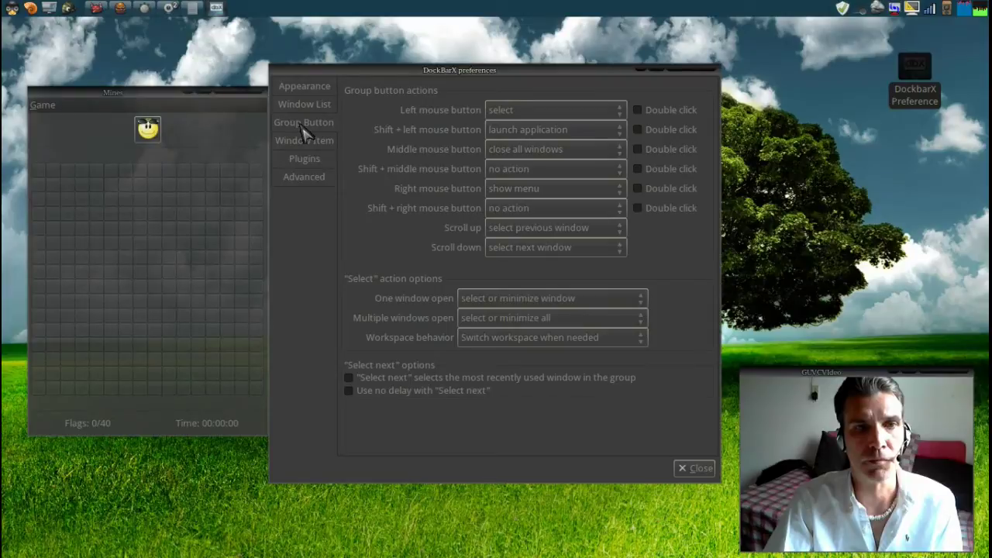